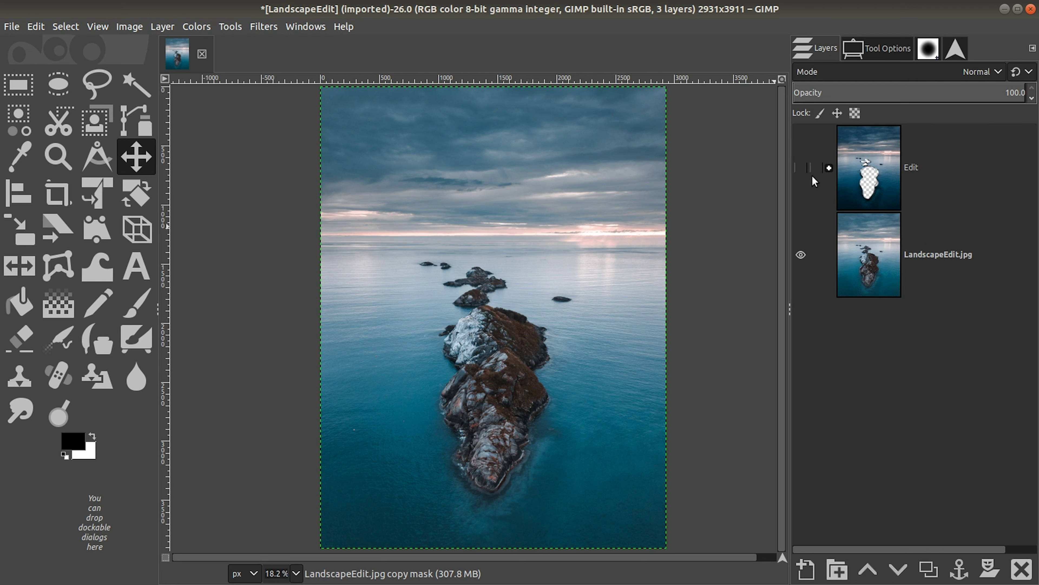
Step: Preview the darkened Edit layer by toggling its visibility, then make it the active layer
{"action": "left_click", "coordinate": [801, 168]}
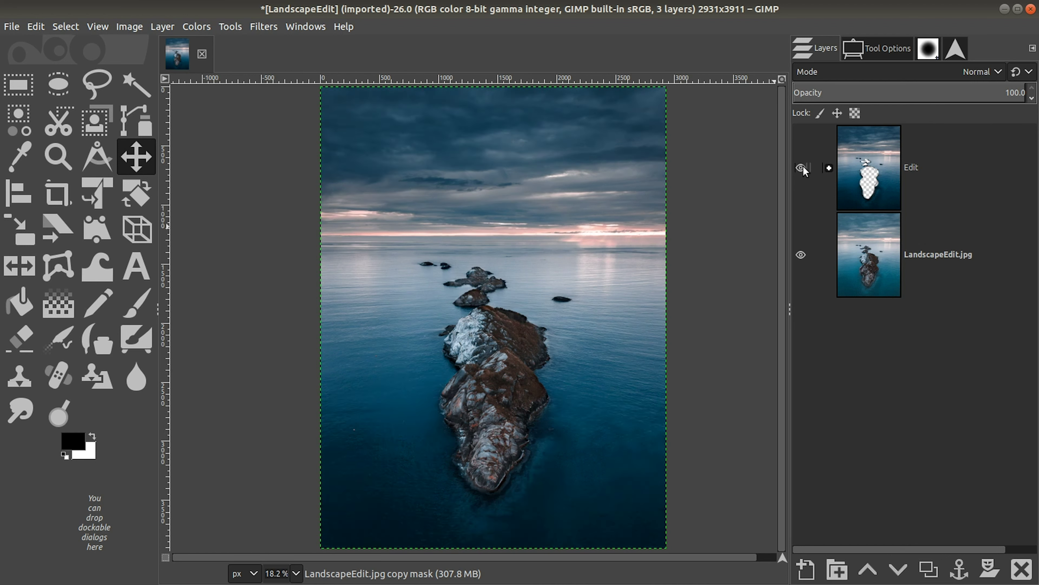
{"action": "left_click", "coordinate": [802, 168]}
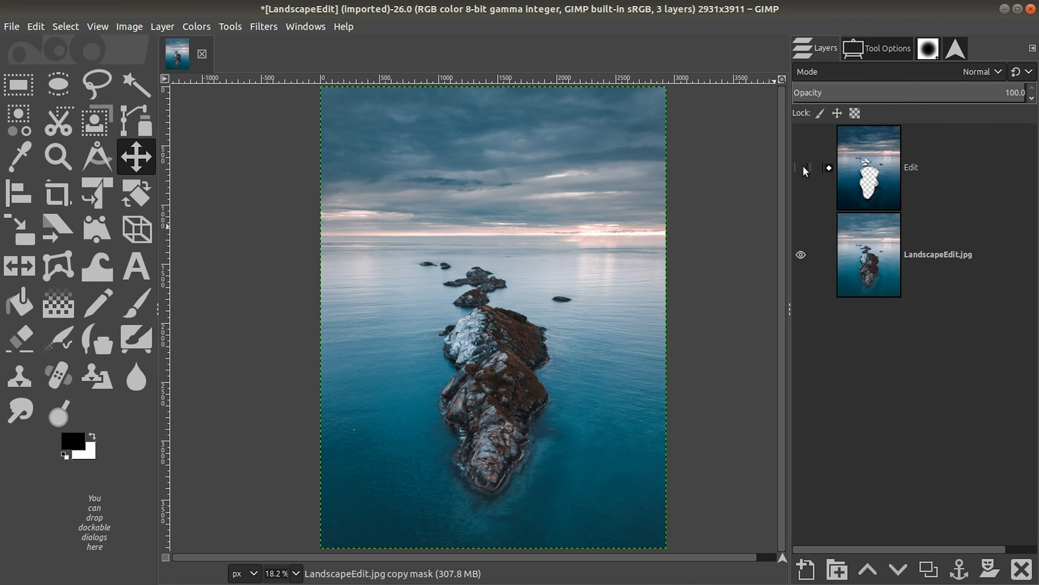
{"action": "left_click", "coordinate": [948, 181]}
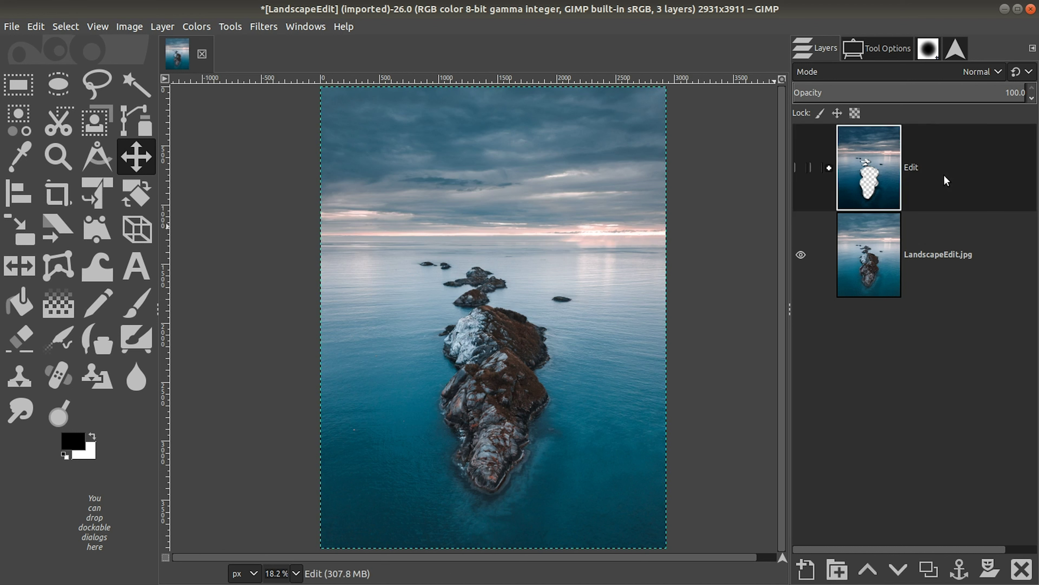
Step: Delete the Edit layer and duplicate the LandscapeEdit.jpg layer
{"action": "left_click", "coordinate": [1021, 568]}
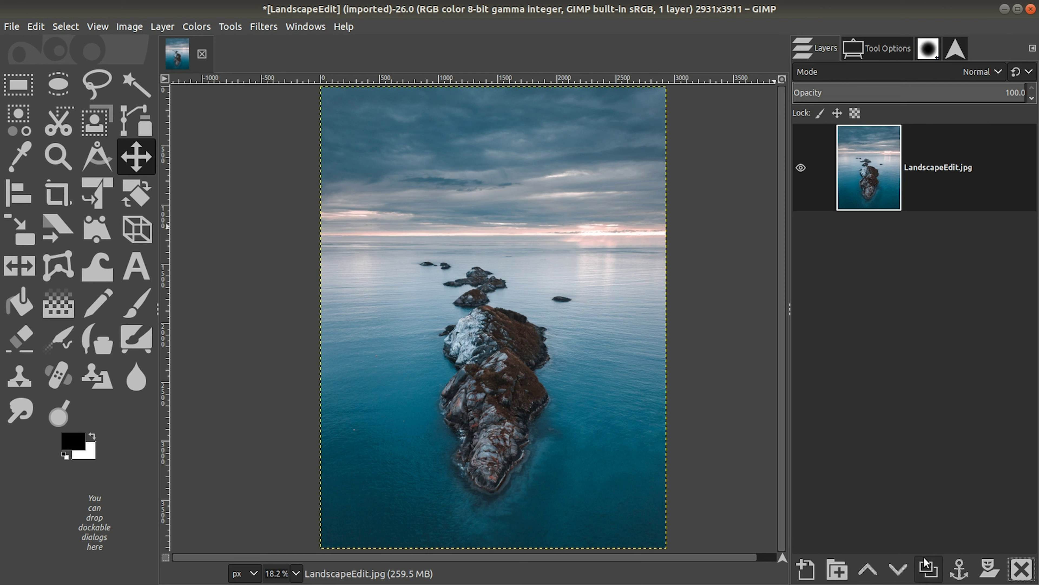
{"action": "left_click", "coordinate": [929, 567]}
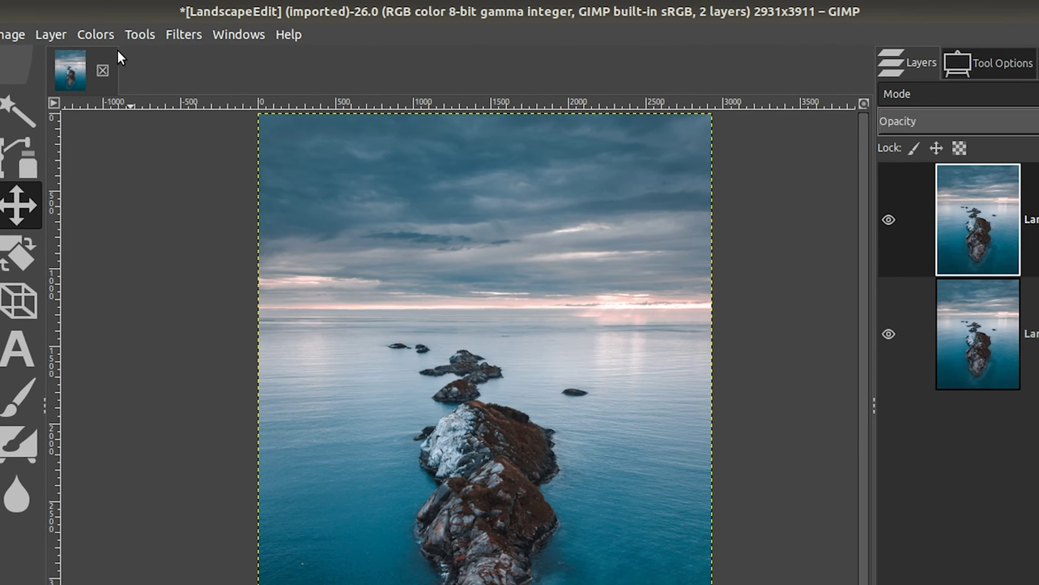
Step: Open the Colors menu above the duplicated seascape
{"action": "left_click", "coordinate": [197, 27]}
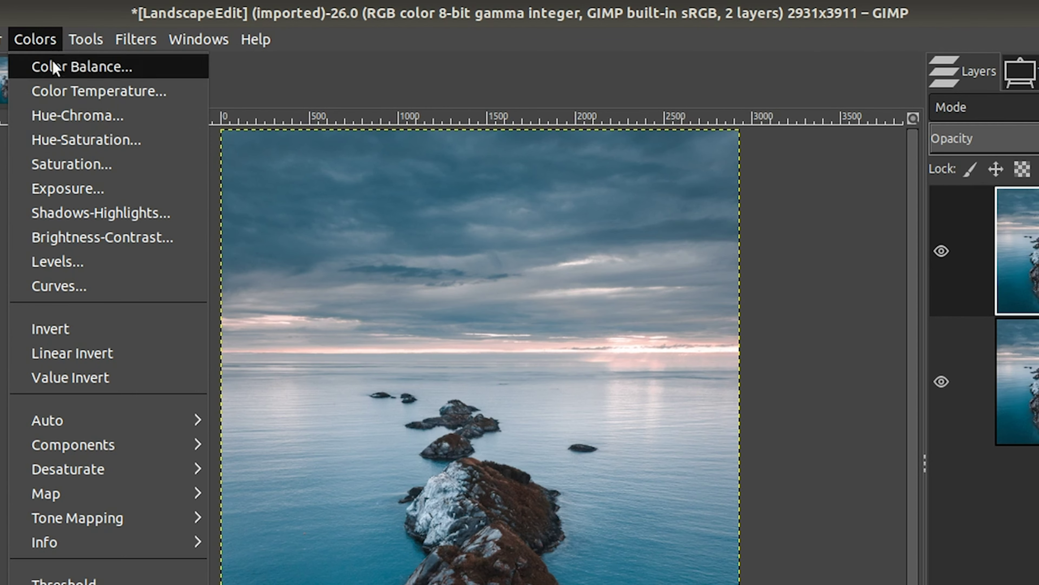
Step: Apply Levels to the copy layer with input black point 12 and gamma 0.80
{"action": "left_click", "coordinate": [86, 261]}
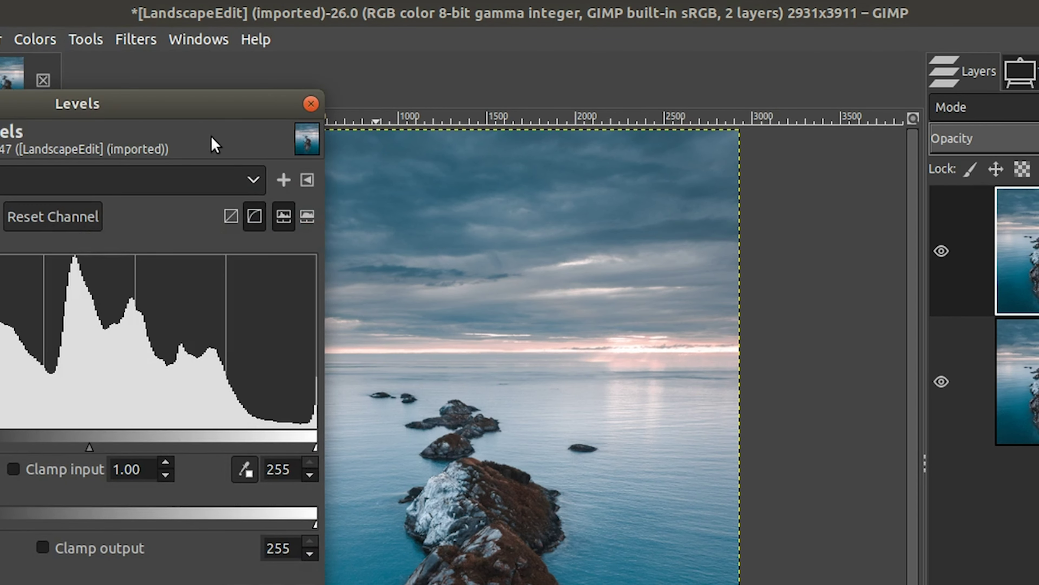
{"action": "left_click_drag", "start_coordinate": [192, 116], "coordinate": [425, 84]}
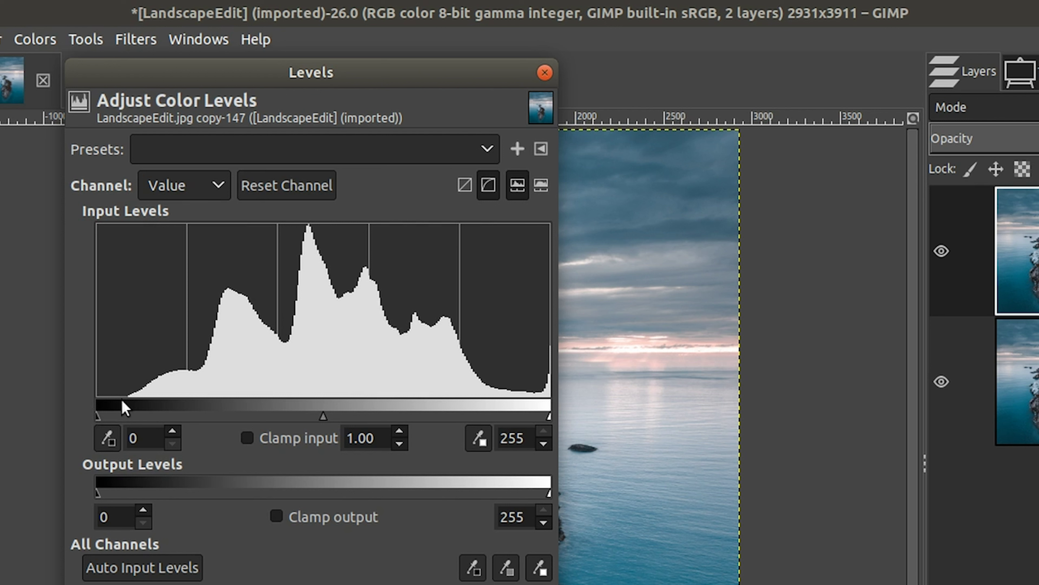
{"action": "left_click_drag", "start_coordinate": [210, 79], "coordinate": [123, 90]}
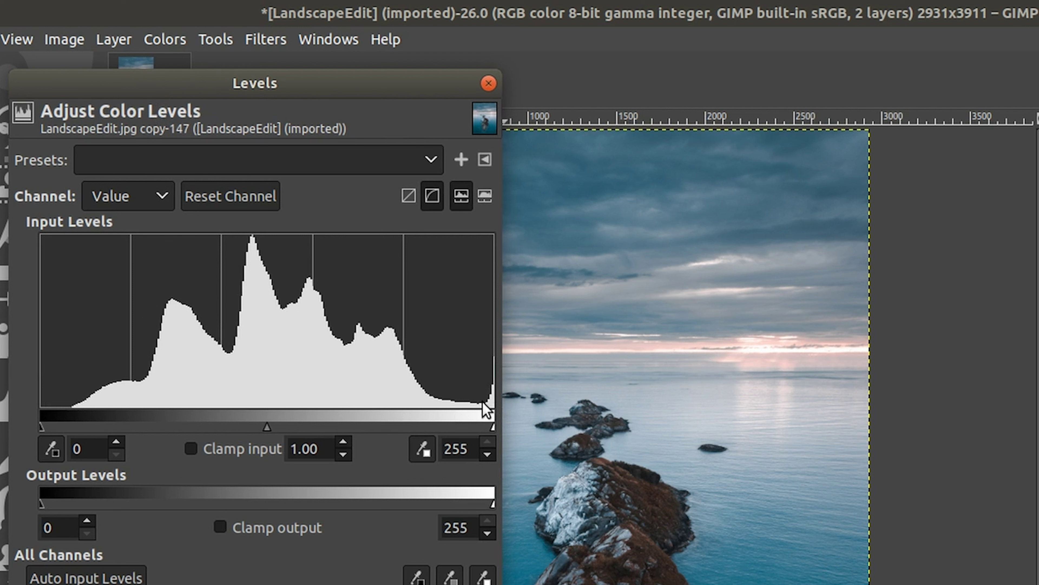
{"action": "left_click_drag", "start_coordinate": [41, 426], "coordinate": [61, 429]}
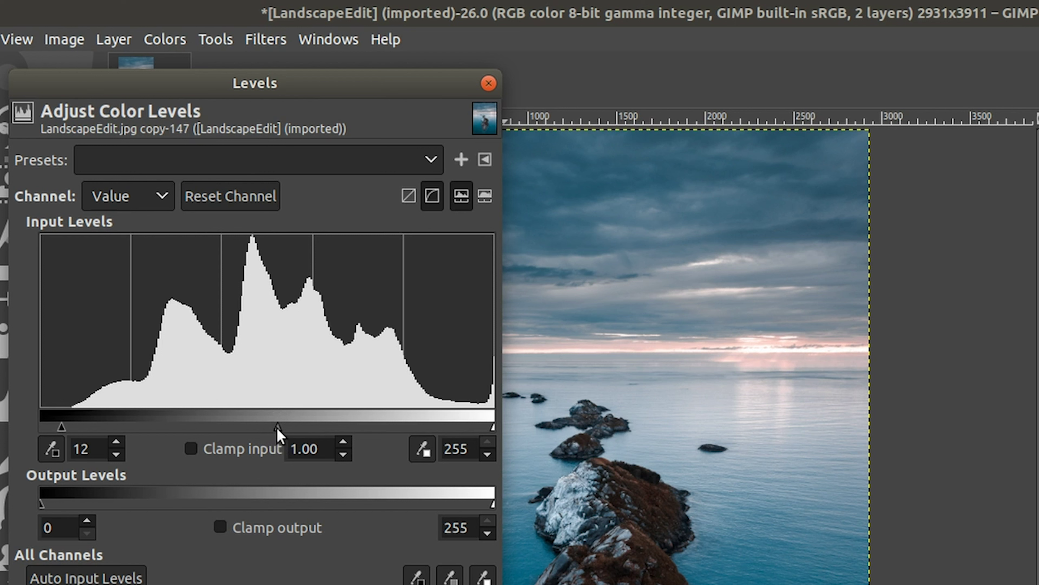
{"action": "left_click_drag", "start_coordinate": [277, 427], "coordinate": [298, 436]}
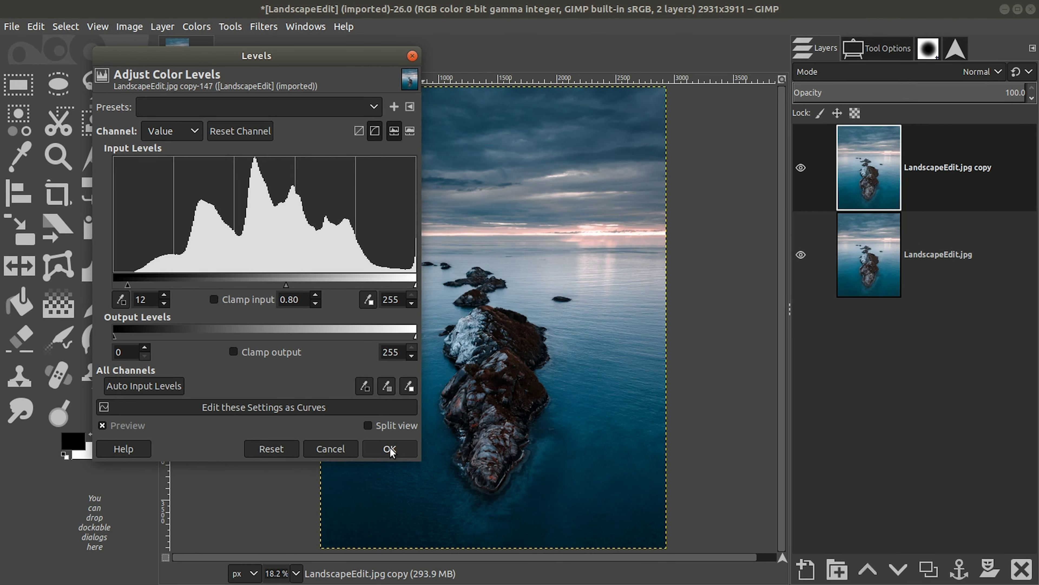
{"action": "left_click", "coordinate": [390, 448]}
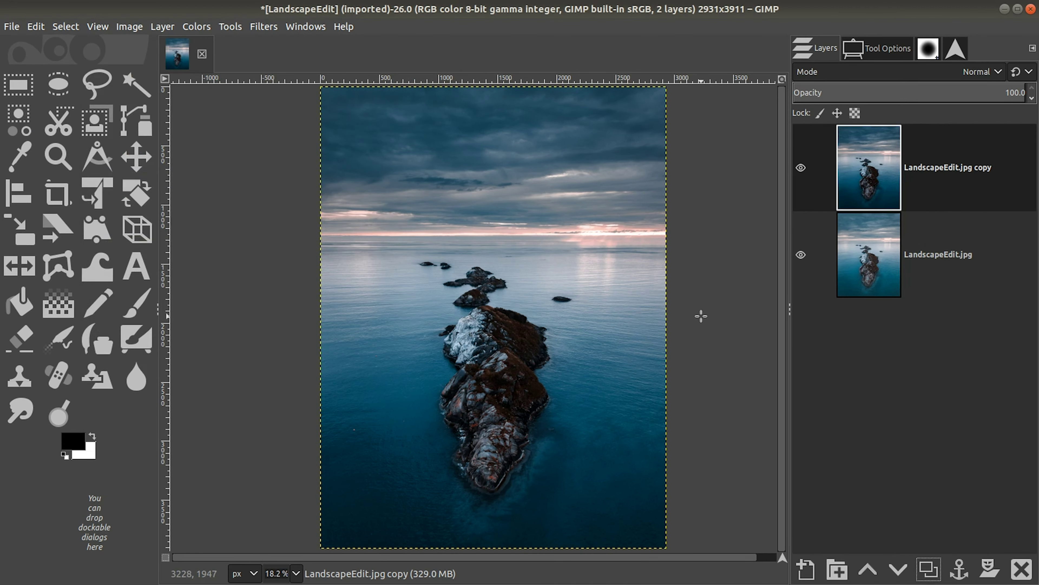
{"action": "left_click", "coordinate": [801, 168]}
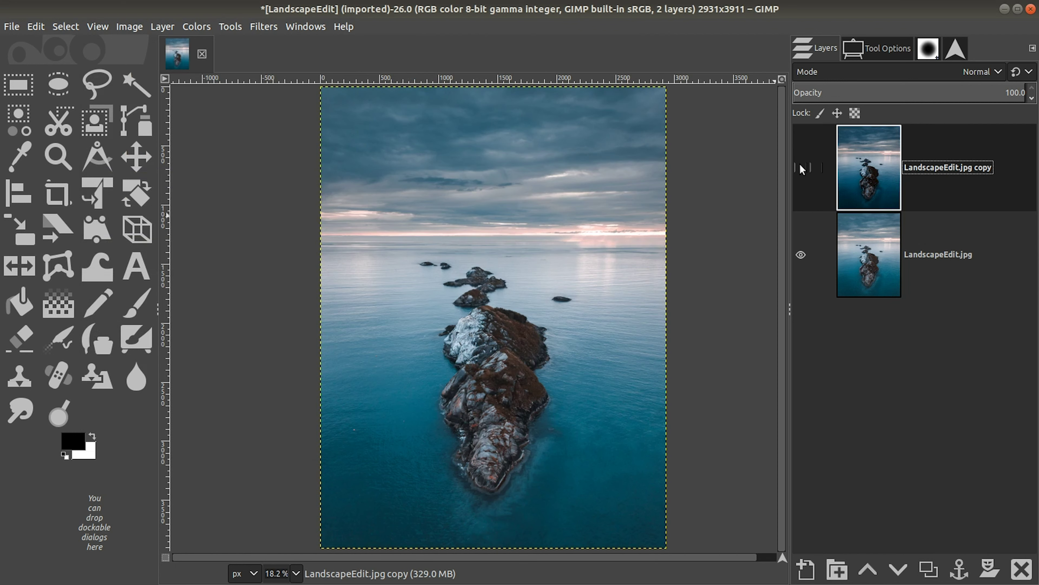
{"action": "left_click", "coordinate": [801, 168]}
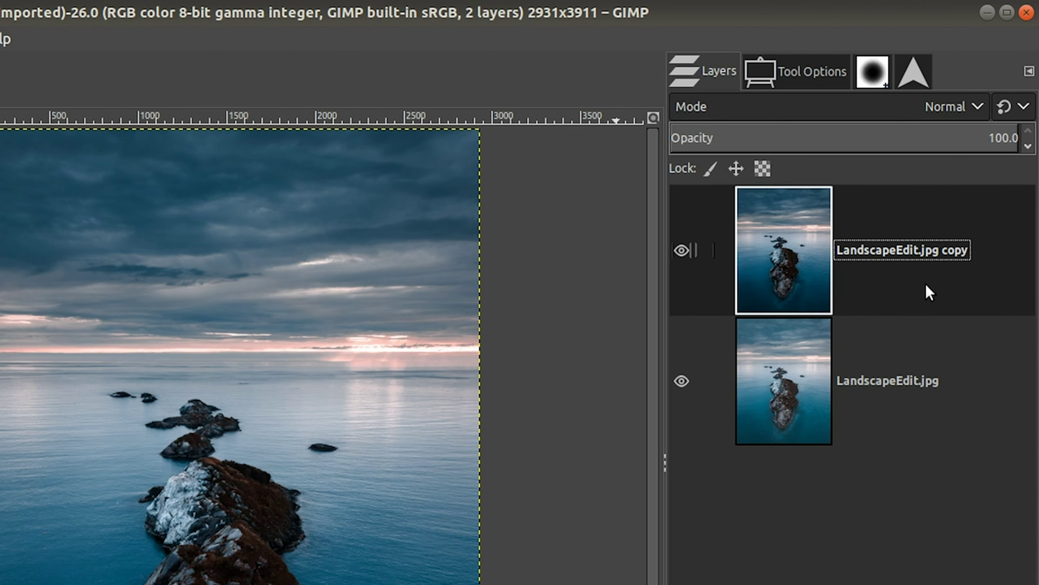
Step: Add a White (full opacity) layer mask to the LandscapeEdit.jpg copy layer
{"action": "right_click", "coordinate": [926, 284]}
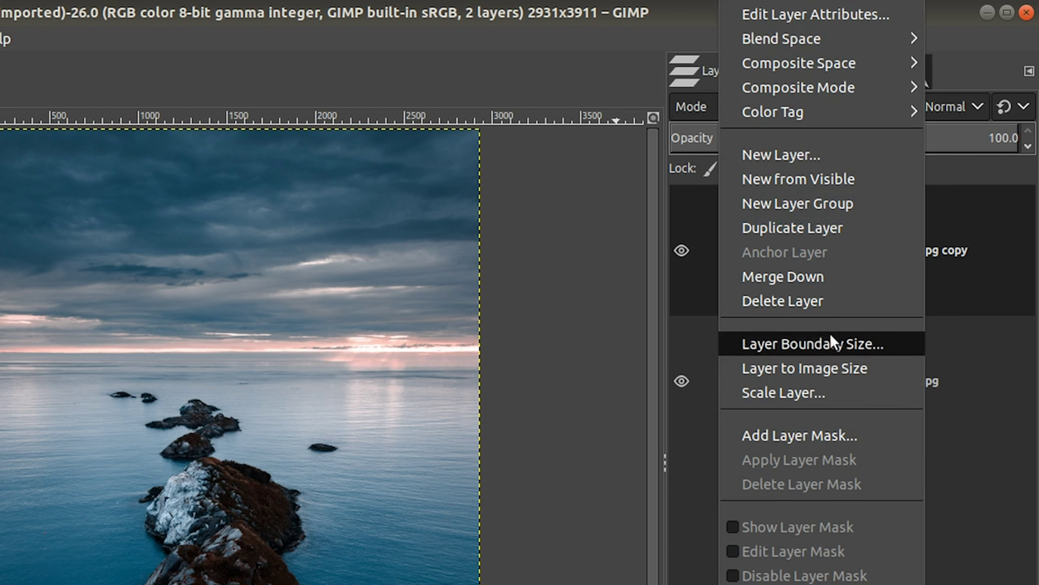
{"action": "left_click", "coordinate": [811, 435]}
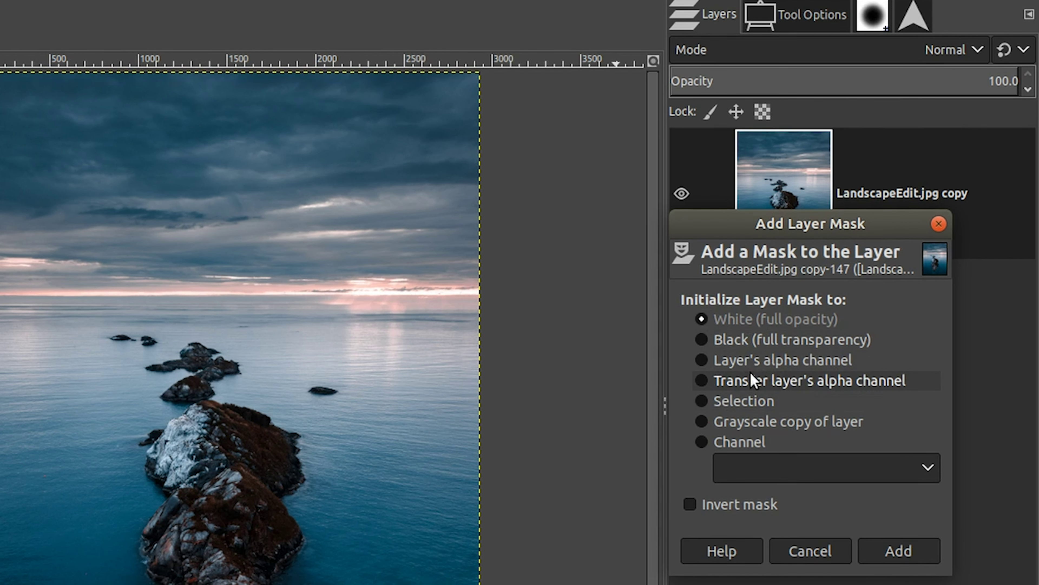
{"action": "left_click", "coordinate": [893, 553]}
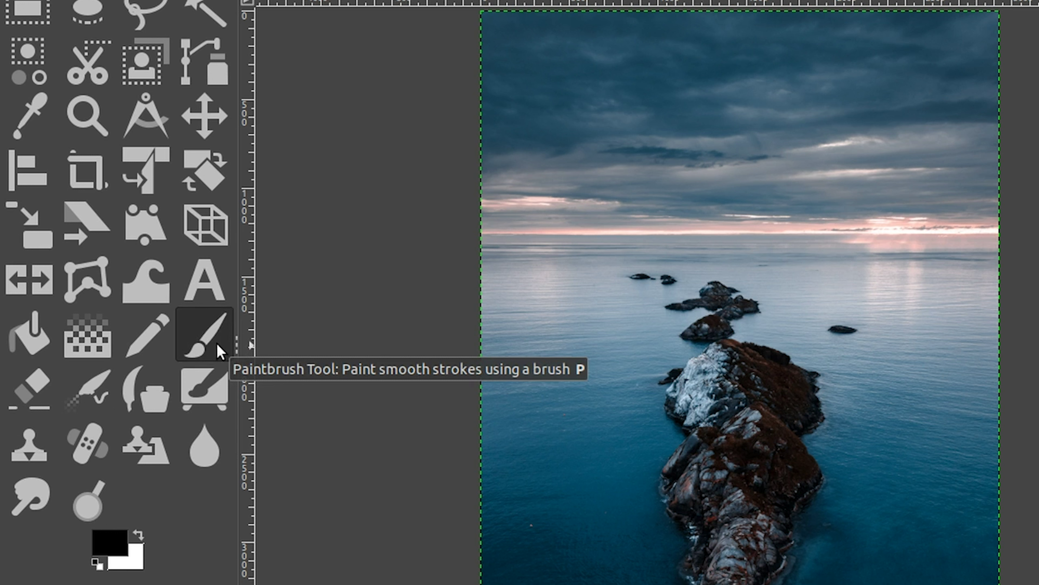
Step: Keep black as foreground and set the Hardness 075 paintbrush to size 303
{"action": "left_click", "coordinate": [107, 543]}
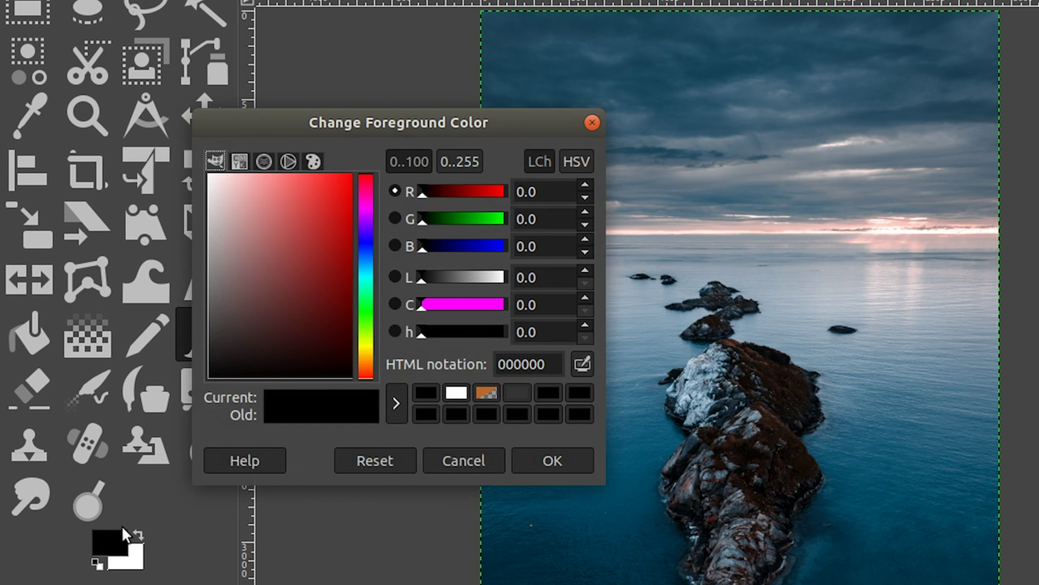
{"action": "left_click", "coordinate": [532, 460]}
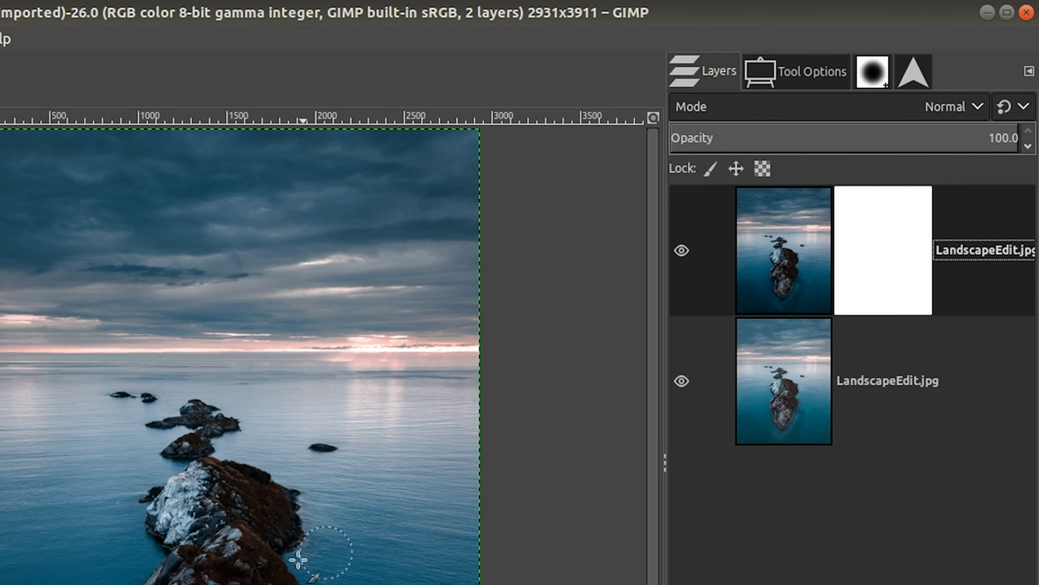
{"action": "left_click", "coordinate": [798, 78]}
{"action": "left_click", "coordinate": [812, 240]}
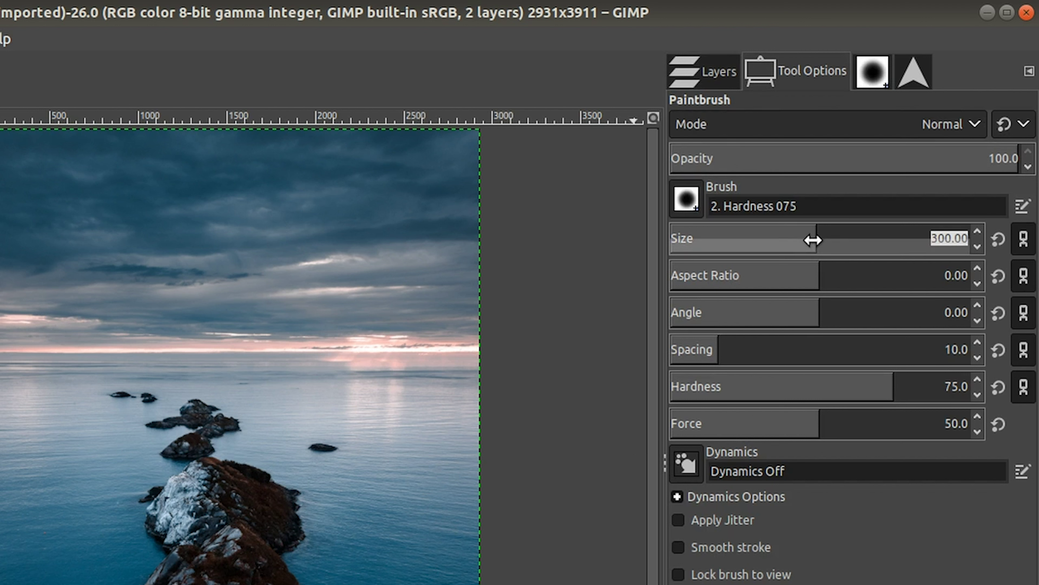
{"action": "mouse_move", "coordinate": [812, 240]}
{"action": "left_mouse_down"}
{"action": "mouse_move", "coordinate": [785, 239]}
{"action": "mouse_move", "coordinate": [845, 242]}
{"action": "mouse_move", "coordinate": [789, 242]}
{"action": "mouse_move", "coordinate": [820, 244]}
{"action": "left_mouse_up"}
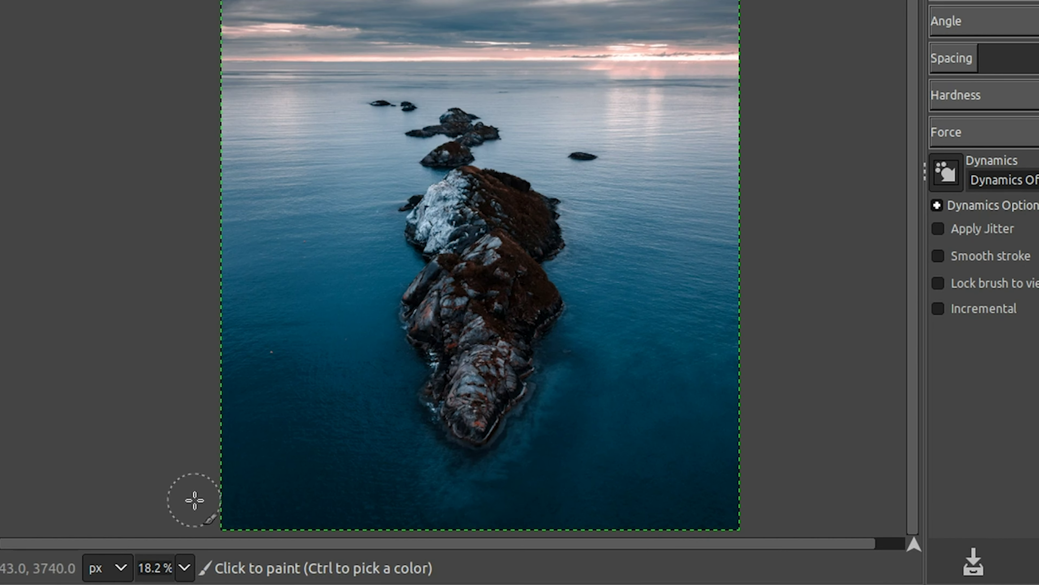
{"action": "left_click", "coordinate": [296, 573]}
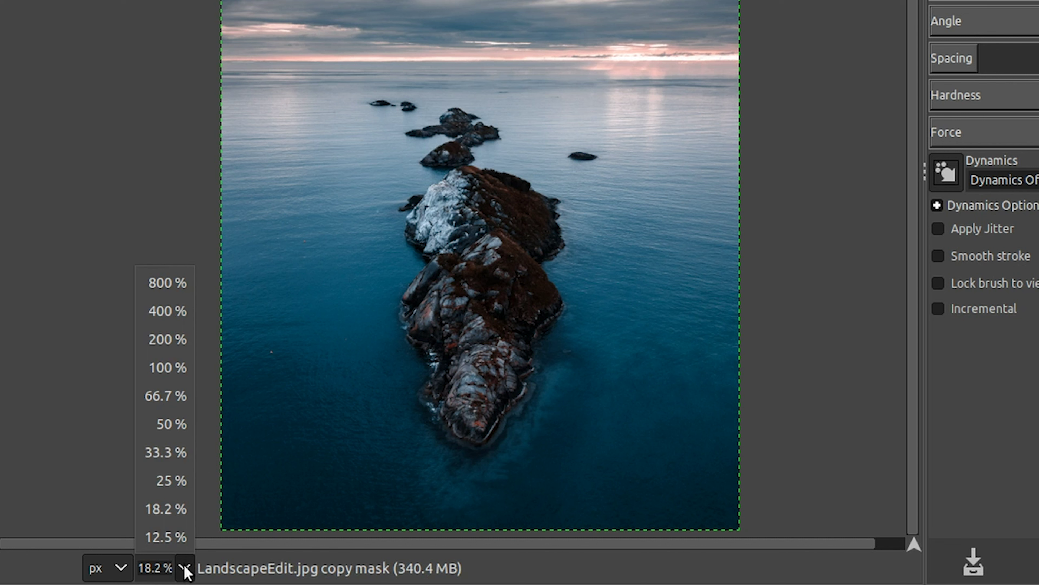
Step: Zoom to 50% and paint black on the mask over the large rock
{"action": "left_click", "coordinate": [180, 430]}
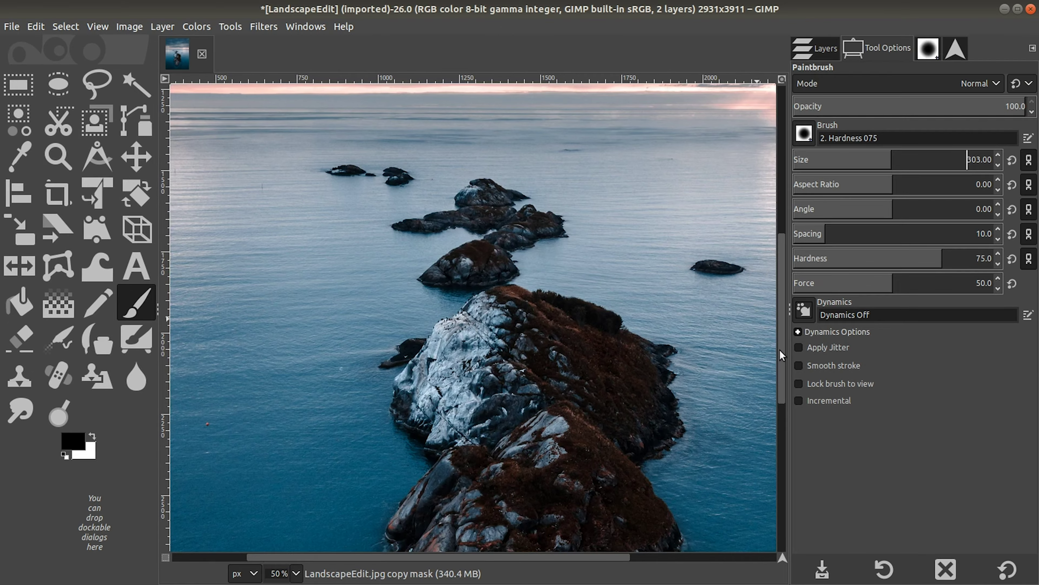
{"action": "scroll", "coordinate": [779, 421], "scroll_direction": "down", "scroll_amount": 5}
{"action": "scroll", "coordinate": [779, 420], "scroll_direction": "down", "scroll_amount": 5}
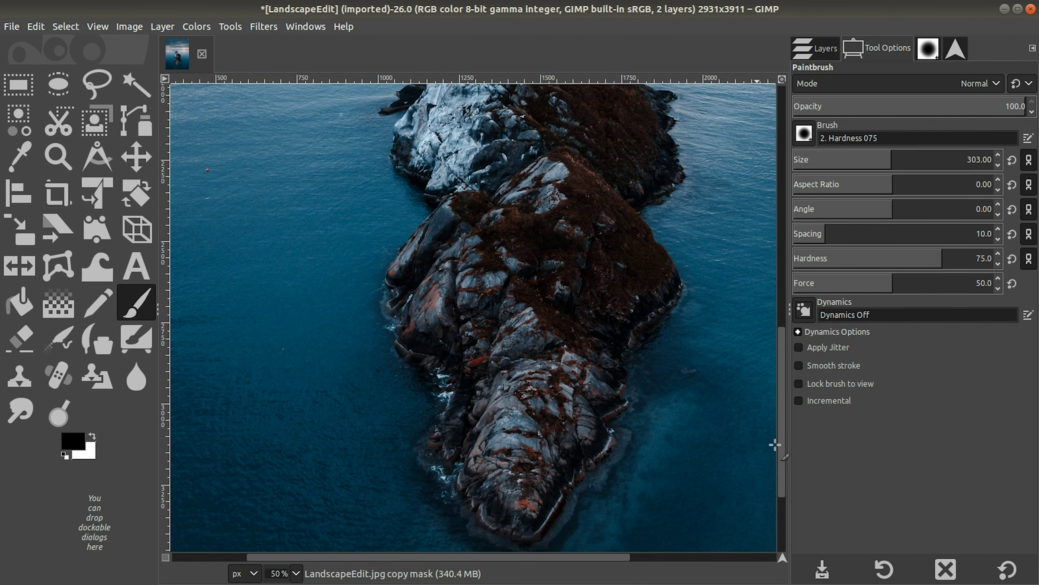
{"action": "mouse_move", "coordinate": [557, 218]}
{"action": "left_mouse_down"}
{"action": "mouse_move", "coordinate": [511, 174]}
{"action": "mouse_move", "coordinate": [485, 174]}
{"action": "mouse_move", "coordinate": [492, 216]}
{"action": "mouse_move", "coordinate": [444, 275]}
{"action": "mouse_move", "coordinate": [445, 303]}
{"action": "mouse_move", "coordinate": [504, 362]}
{"action": "mouse_move", "coordinate": [502, 426]}
{"action": "mouse_move", "coordinate": [490, 436]}
{"action": "mouse_move", "coordinate": [516, 490]}
{"action": "mouse_move", "coordinate": [556, 434]}
{"action": "mouse_move", "coordinate": [560, 366]}
{"action": "mouse_move", "coordinate": [629, 275]}
{"action": "mouse_move", "coordinate": [584, 219]}
{"action": "mouse_move", "coordinate": [539, 201]}
{"action": "mouse_move", "coordinate": [557, 268]}
{"action": "mouse_move", "coordinate": [532, 312]}
{"action": "mouse_move", "coordinate": [523, 261]}
{"action": "mouse_move", "coordinate": [548, 208]}
{"action": "mouse_move", "coordinate": [522, 264]}
{"action": "mouse_move", "coordinate": [493, 249]}
{"action": "mouse_move", "coordinate": [440, 286]}
{"action": "mouse_move", "coordinate": [471, 234]}
{"action": "mouse_move", "coordinate": [501, 223]}
{"action": "mouse_move", "coordinate": [455, 257]}
{"action": "mouse_move", "coordinate": [441, 286]}
{"action": "mouse_move", "coordinate": [503, 311]}
{"action": "mouse_move", "coordinate": [505, 323]}
{"action": "mouse_move", "coordinate": [534, 208]}
{"action": "mouse_move", "coordinate": [473, 492]}
{"action": "mouse_move", "coordinate": [488, 449]}
{"action": "left_mouse_up"}
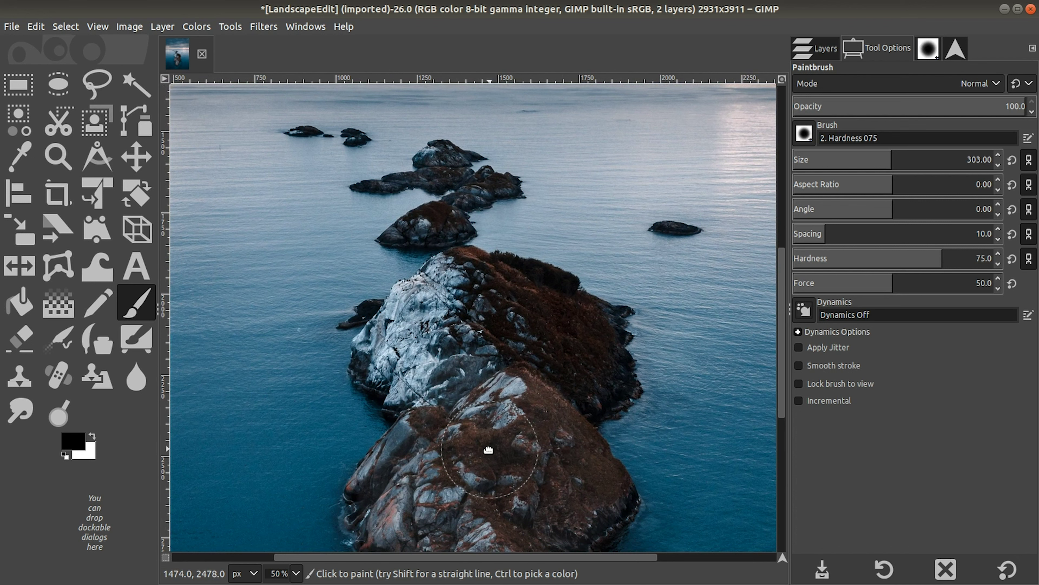
{"action": "mouse_move", "coordinate": [568, 371]}
{"action": "left_mouse_down"}
{"action": "mouse_move", "coordinate": [588, 379]}
{"action": "mouse_move", "coordinate": [535, 314]}
{"action": "mouse_move", "coordinate": [548, 316]}
{"action": "mouse_move", "coordinate": [558, 325]}
{"action": "mouse_move", "coordinate": [528, 307]}
{"action": "mouse_move", "coordinate": [478, 299]}
{"action": "mouse_move", "coordinate": [404, 364]}
{"action": "left_mouse_up"}
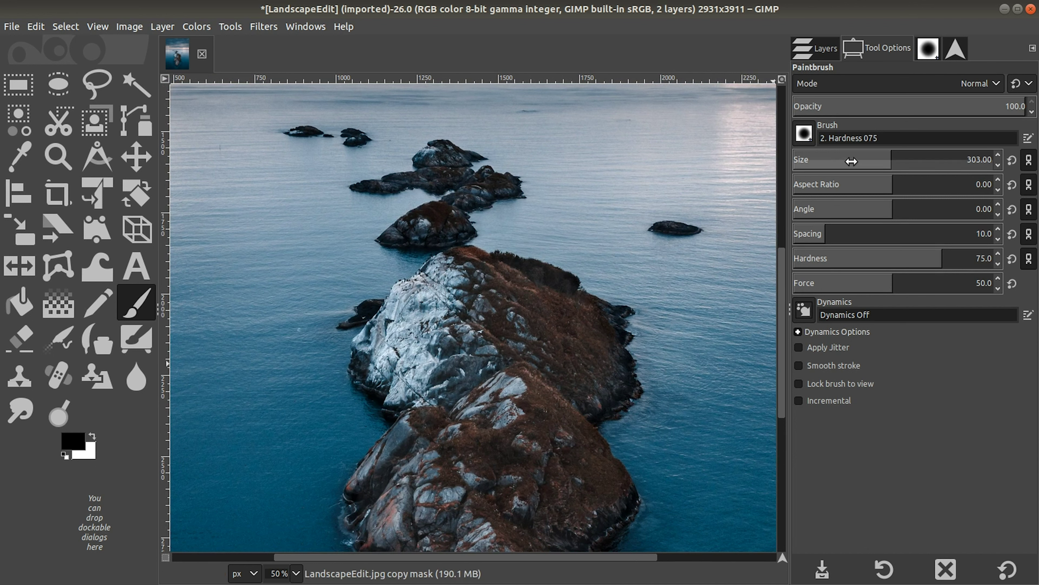
Step: Shrink the brush to 101, then 52, and paint black over the islets and rock's left edge
{"action": "left_click", "coordinate": [855, 159]}
{"action": "left_click_drag", "start_coordinate": [856, 159], "coordinate": [844, 159]}
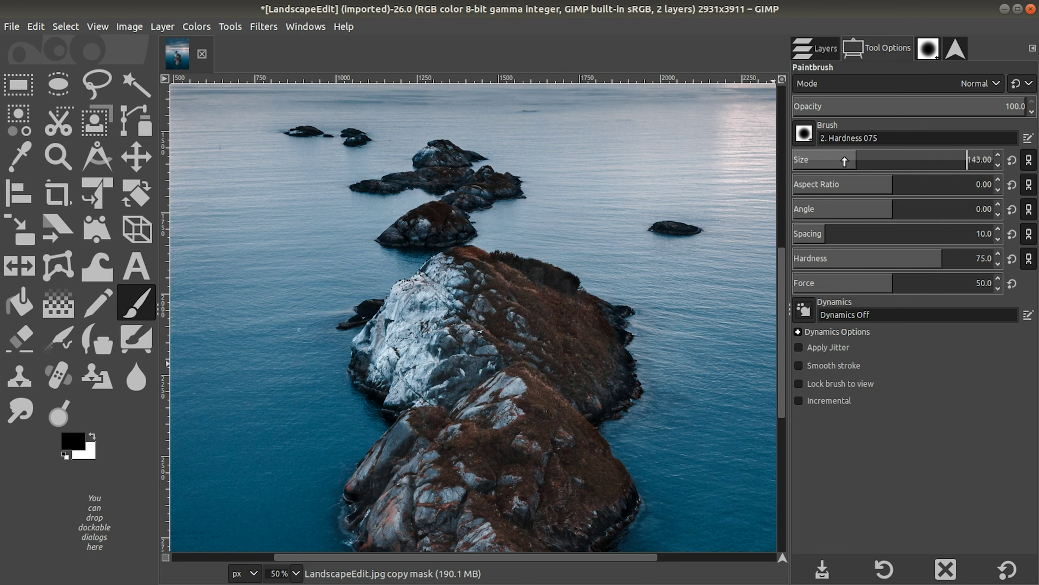
{"action": "mouse_move", "coordinate": [452, 232]}
{"action": "left_mouse_down"}
{"action": "mouse_move", "coordinate": [398, 234]}
{"action": "mouse_move", "coordinate": [456, 229]}
{"action": "mouse_move", "coordinate": [447, 210]}
{"action": "mouse_move", "coordinate": [500, 188]}
{"action": "mouse_move", "coordinate": [448, 168]}
{"action": "mouse_move", "coordinate": [448, 157]}
{"action": "mouse_move", "coordinate": [433, 178]}
{"action": "mouse_move", "coordinate": [467, 174]}
{"action": "left_mouse_up"}
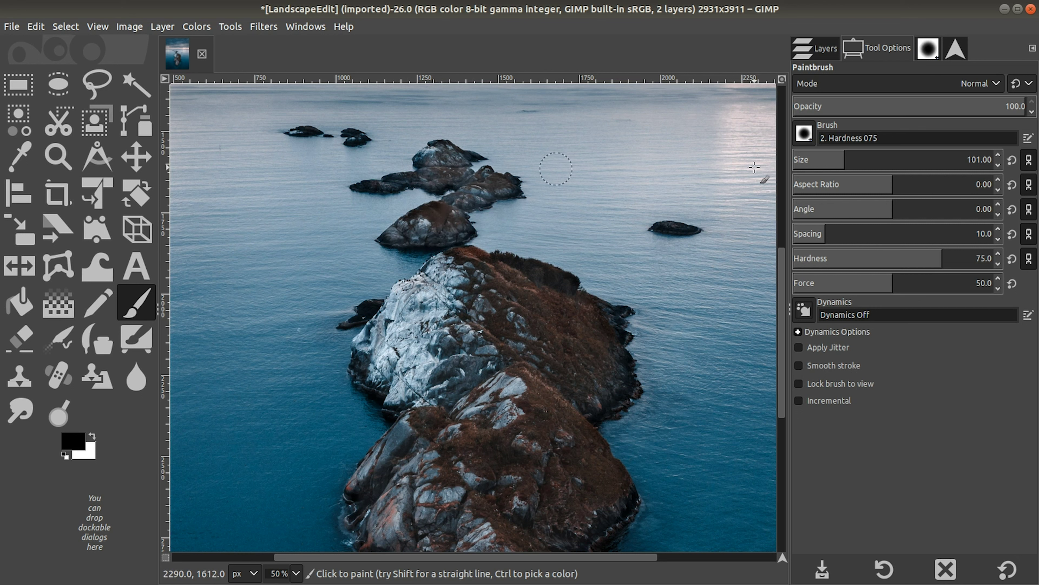
{"action": "left_click", "coordinate": [828, 160]}
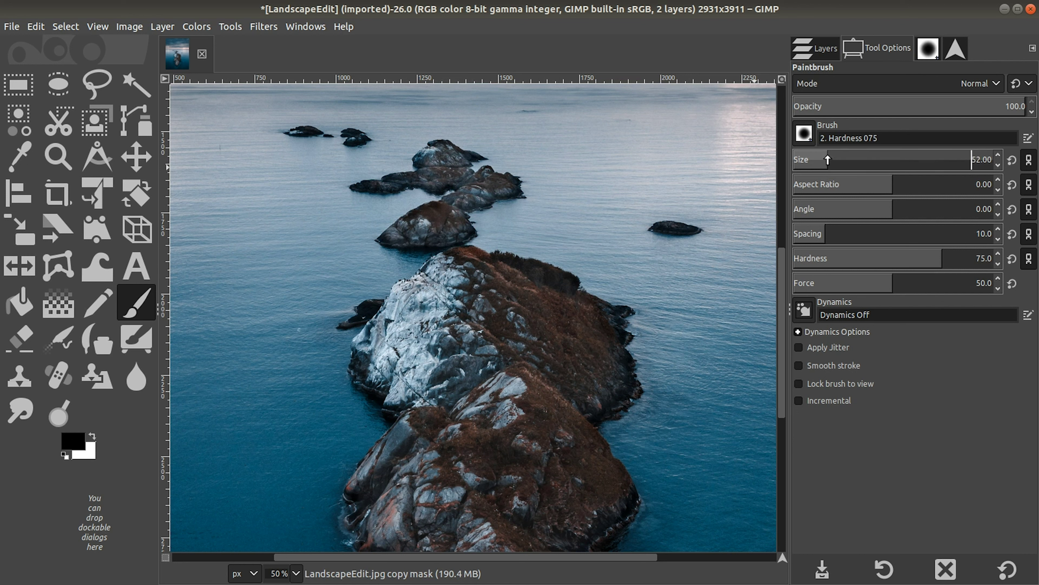
{"action": "mouse_move", "coordinate": [392, 183]}
{"action": "left_mouse_down"}
{"action": "mouse_move", "coordinate": [369, 186]}
{"action": "mouse_move", "coordinate": [440, 175]}
{"action": "mouse_move", "coordinate": [438, 161]}
{"action": "mouse_move", "coordinate": [464, 158]}
{"action": "mouse_move", "coordinate": [420, 161]}
{"action": "mouse_move", "coordinate": [454, 176]}
{"action": "left_mouse_up"}
{"action": "mouse_move", "coordinate": [432, 211]}
{"action": "left_mouse_down"}
{"action": "mouse_move", "coordinate": [406, 228]}
{"action": "mouse_move", "coordinate": [466, 192]}
{"action": "mouse_move", "coordinate": [514, 192]}
{"action": "mouse_move", "coordinate": [510, 183]}
{"action": "mouse_move", "coordinate": [450, 231]}
{"action": "mouse_move", "coordinate": [392, 237]}
{"action": "mouse_move", "coordinate": [457, 230]}
{"action": "left_mouse_up"}
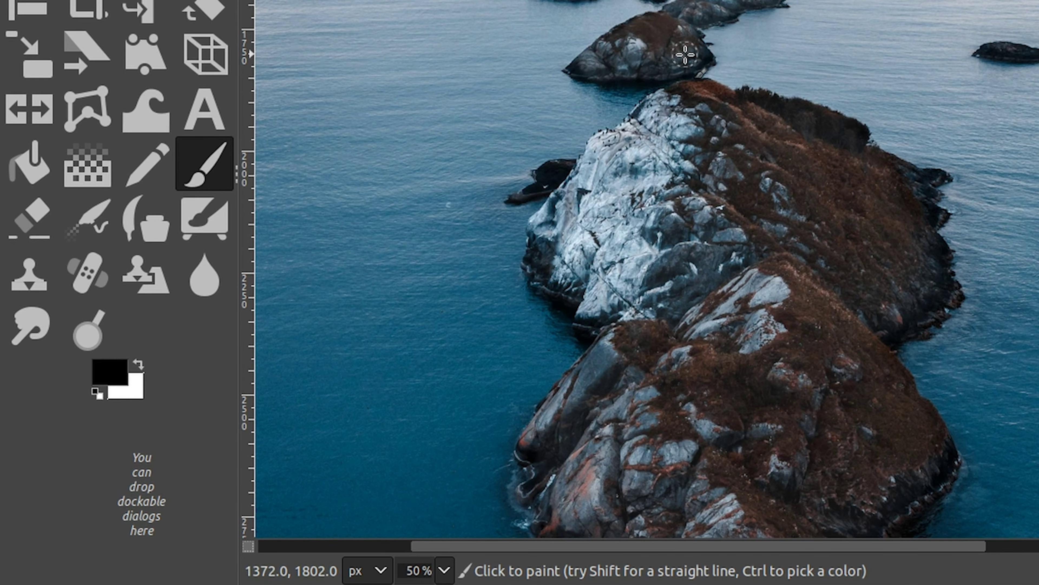
{"action": "mouse_move", "coordinate": [436, 256]}
{"action": "left_mouse_down"}
{"action": "mouse_move", "coordinate": [370, 265]}
{"action": "mouse_move", "coordinate": [409, 273]}
{"action": "mouse_move", "coordinate": [405, 303]}
{"action": "left_mouse_up"}
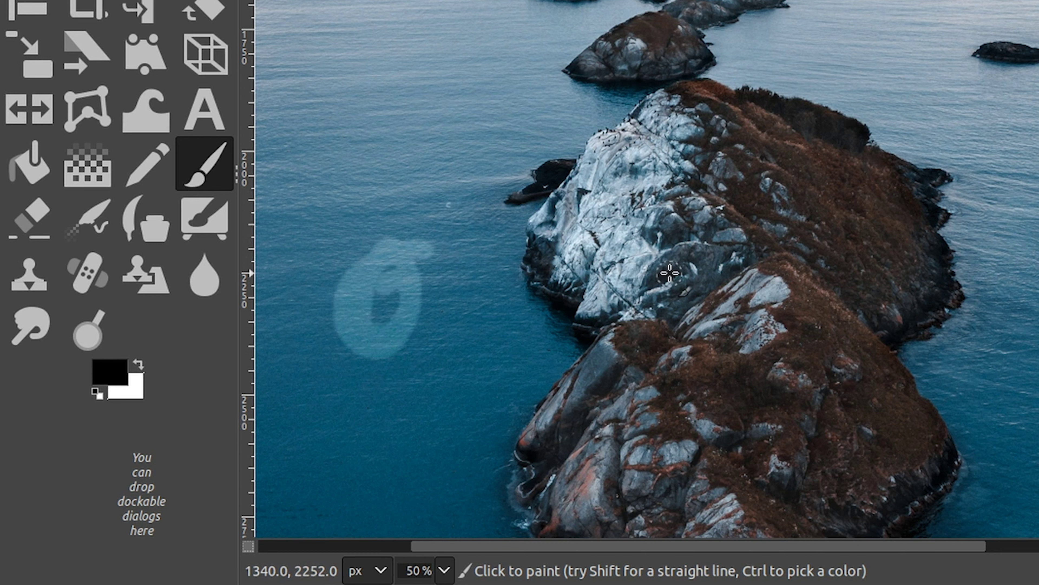
{"action": "mouse_move", "coordinate": [554, 293]}
{"action": "left_mouse_down"}
{"action": "mouse_move", "coordinate": [549, 231]}
{"action": "mouse_move", "coordinate": [545, 274]}
{"action": "left_mouse_up"}
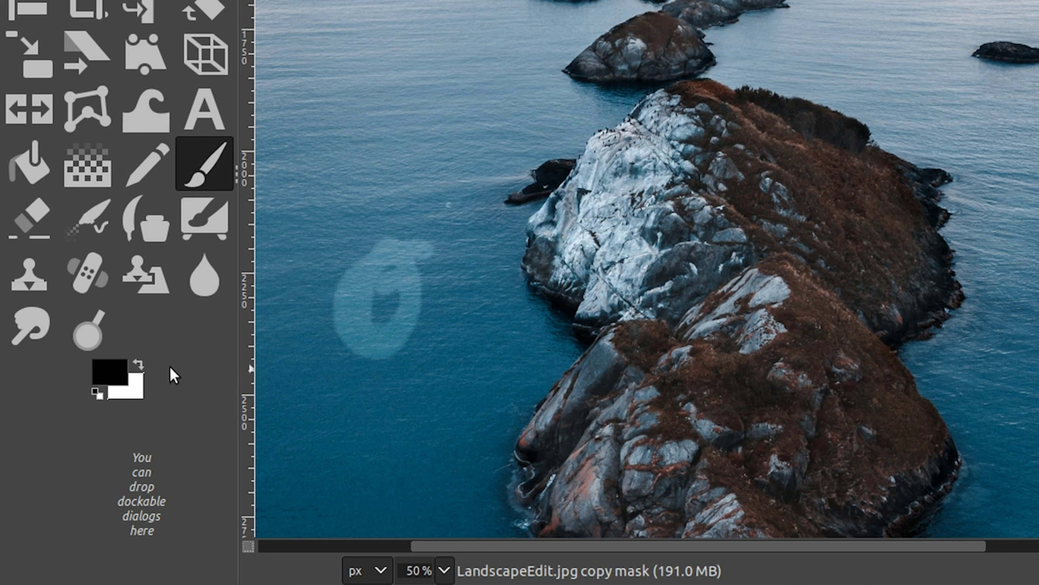
Step: Switch the foreground to white and remove the stray pale mark on the water
{"action": "left_click", "coordinate": [139, 366]}
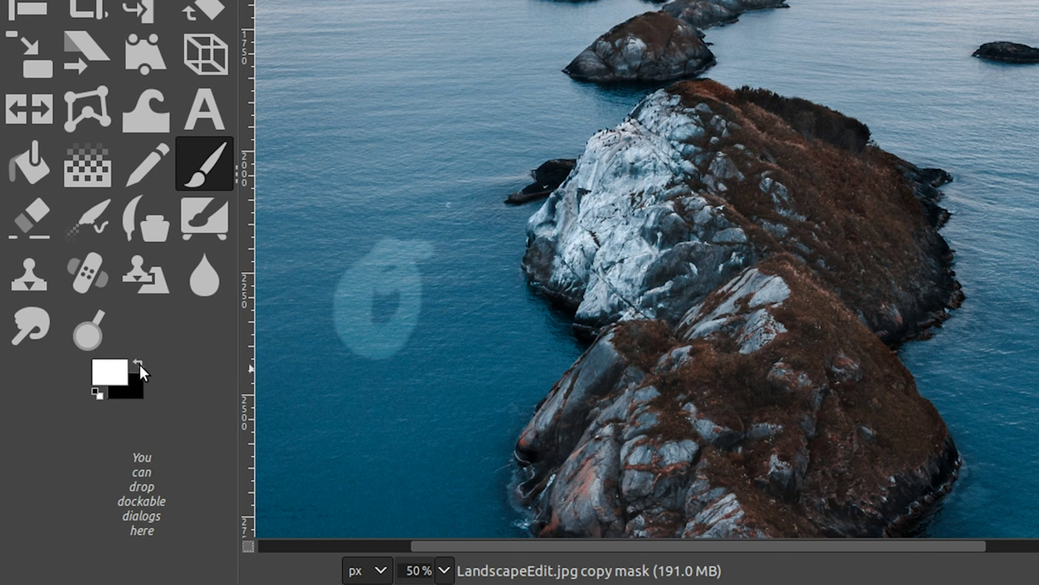
{"action": "left_click", "coordinate": [137, 366]}
{"action": "left_click", "coordinate": [141, 366]}
{"action": "left_click", "coordinate": [140, 366]}
{"action": "left_click", "coordinate": [139, 366]}
{"action": "mouse_move", "coordinate": [386, 259]}
{"action": "left_mouse_down"}
{"action": "mouse_move", "coordinate": [399, 236]}
{"action": "mouse_move", "coordinate": [350, 277]}
{"action": "mouse_move", "coordinate": [418, 219]}
{"action": "mouse_move", "coordinate": [339, 315]}
{"action": "left_mouse_up"}
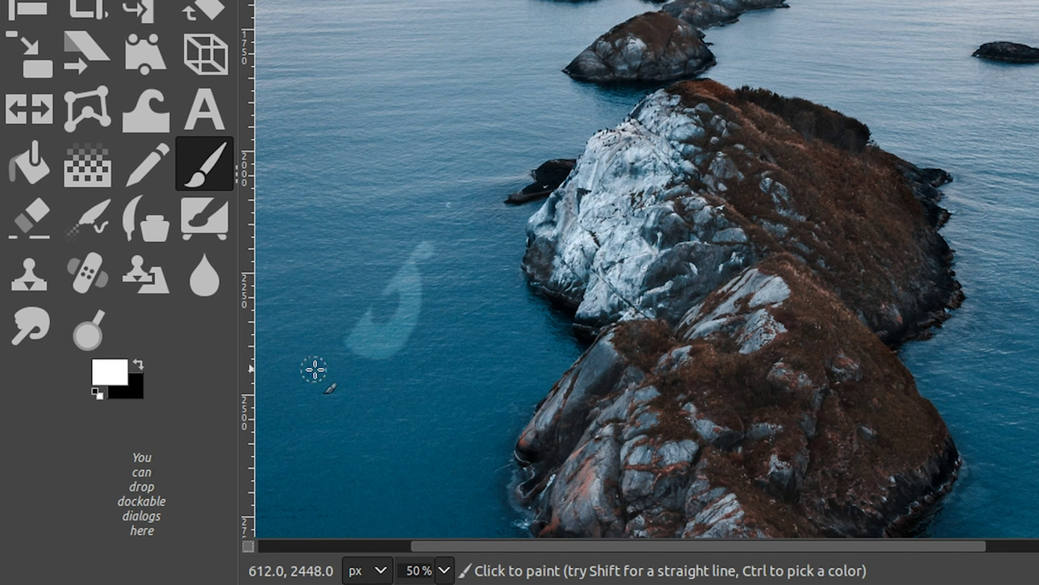
{"action": "key", "text": "ctrl+z"}
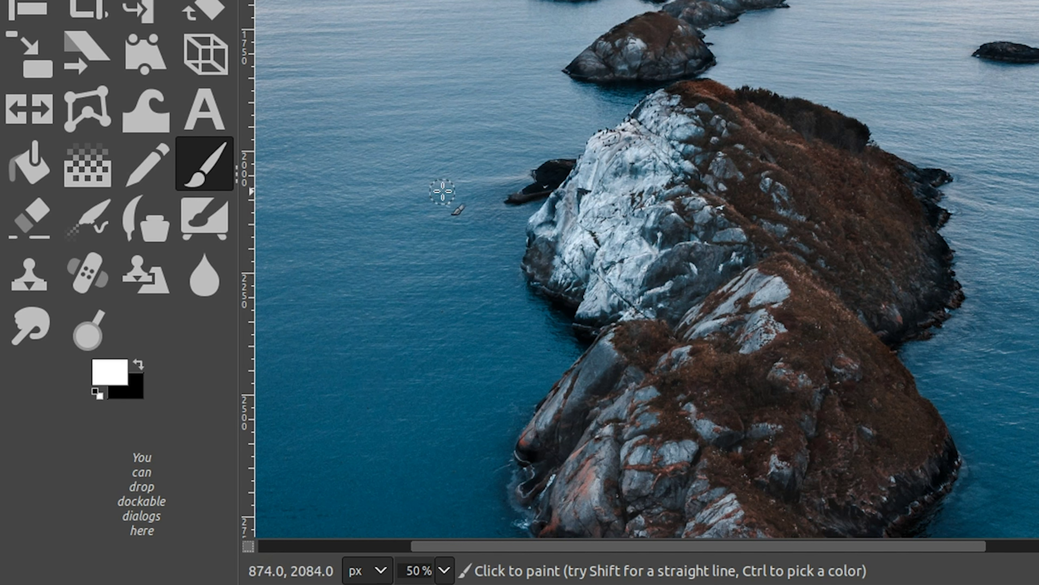
Step: Enlarge the paintbrush to size 213
{"action": "scroll", "coordinate": [647, 271], "scroll_direction": "down", "scroll_amount": 10}
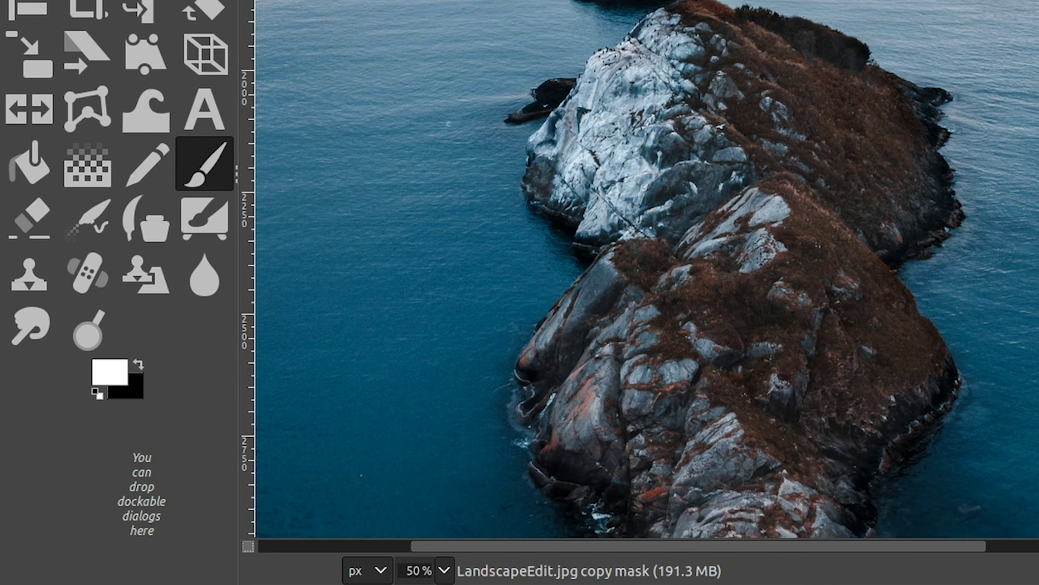
{"action": "scroll", "coordinate": [647, 271], "scroll_direction": "down", "scroll_amount": 1}
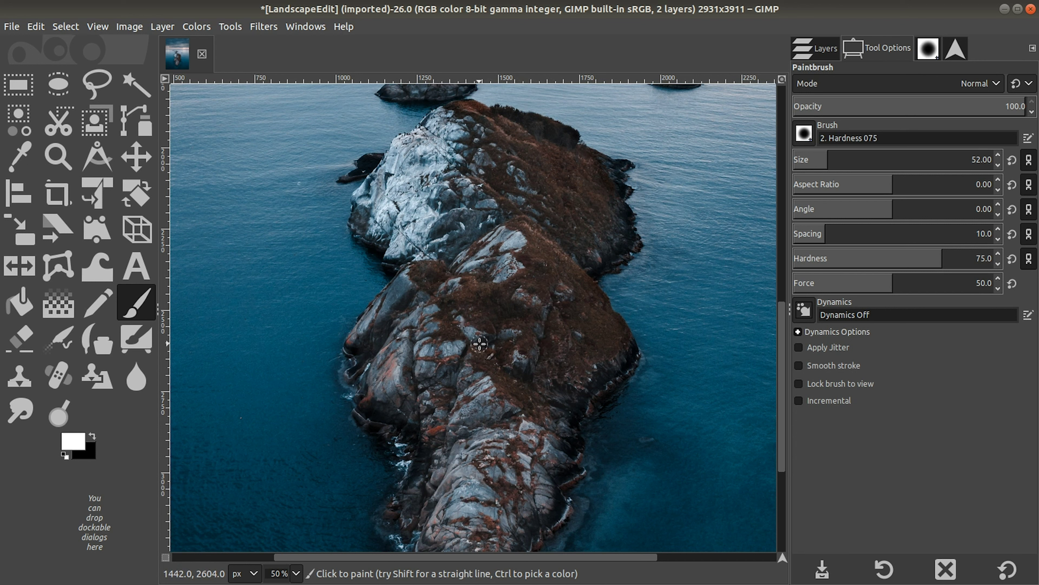
{"action": "left_click_drag", "start_coordinate": [880, 160], "coordinate": [874, 161]}
Step: Set the brush to 47.4 opacity and size 307, then paint partial-strength mask strokes on the rock
{"action": "scroll", "coordinate": [691, 350], "scroll_direction": "down", "scroll_amount": 5}
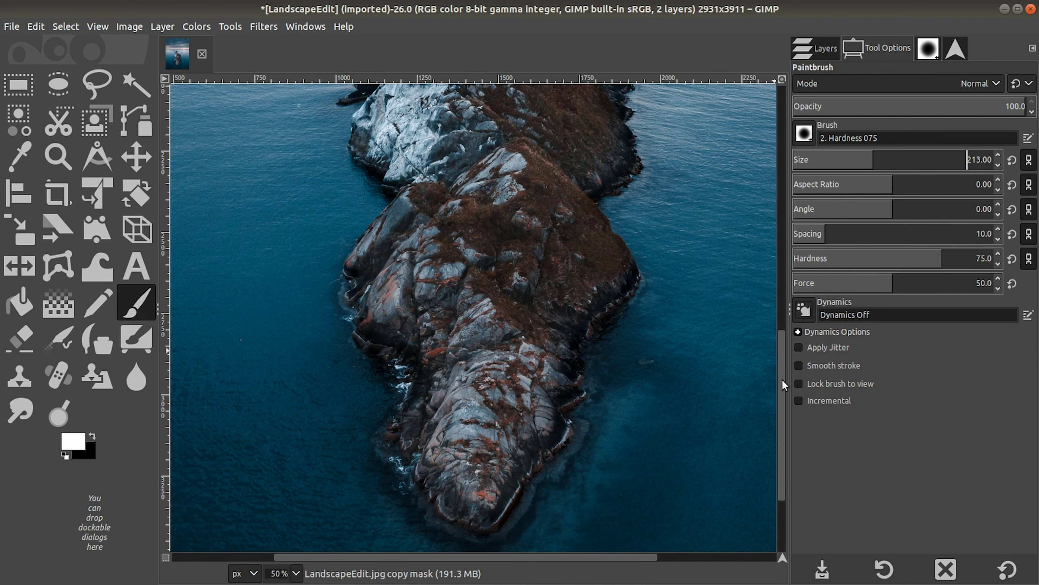
{"action": "scroll", "coordinate": [457, 228], "scroll_direction": "up", "scroll_amount": 5}
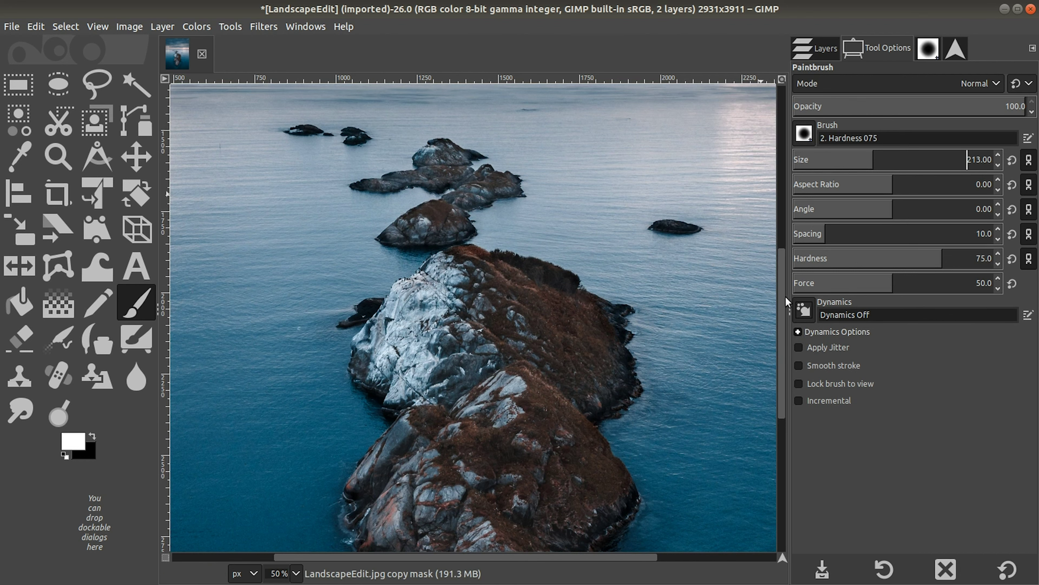
{"action": "left_click_drag", "start_coordinate": [785, 297], "coordinate": [780, 378]}
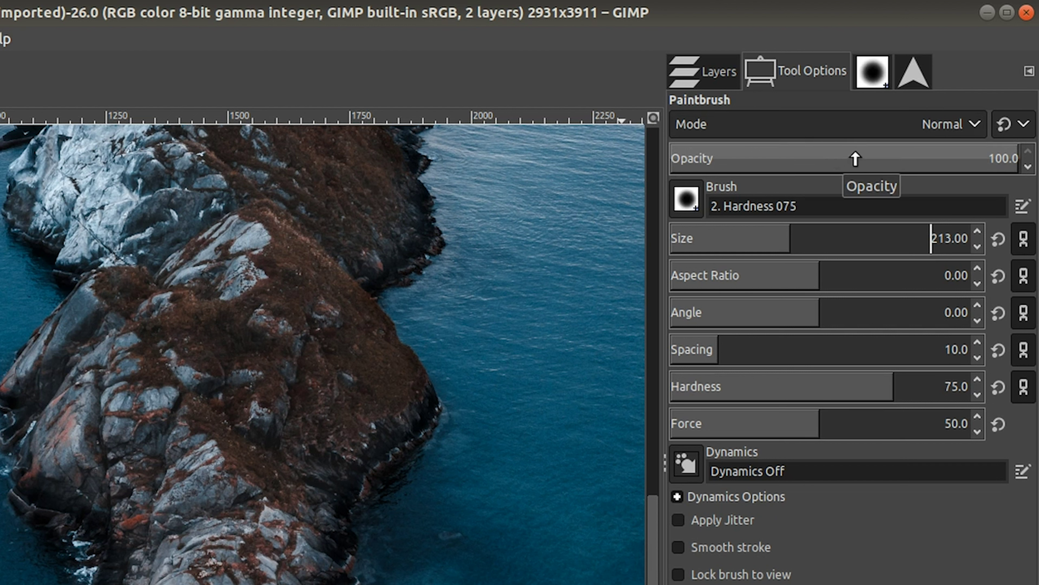
{"action": "left_click", "coordinate": [835, 162]}
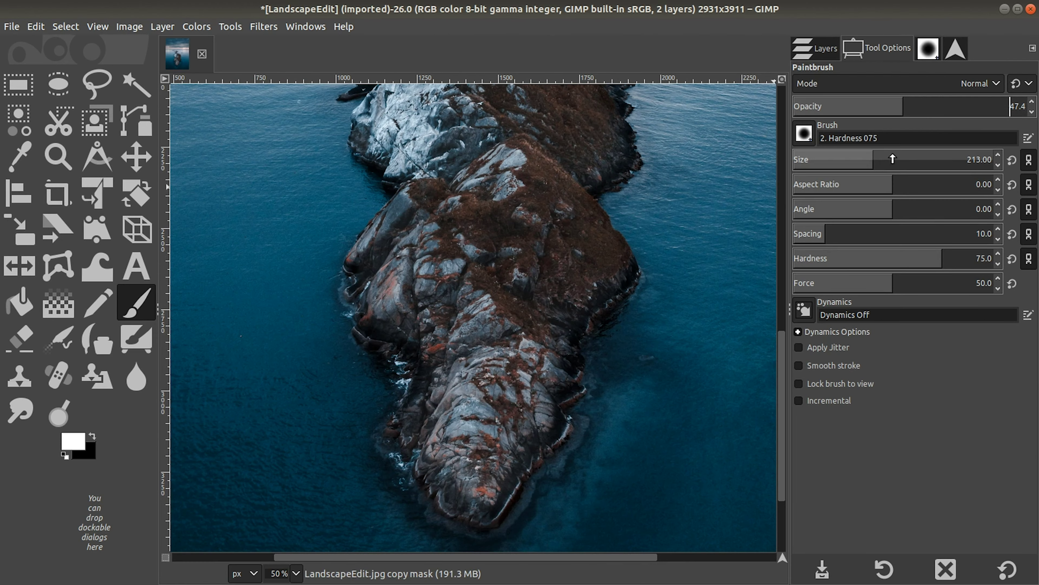
{"action": "left_click_drag", "start_coordinate": [790, 238], "coordinate": [820, 238]}
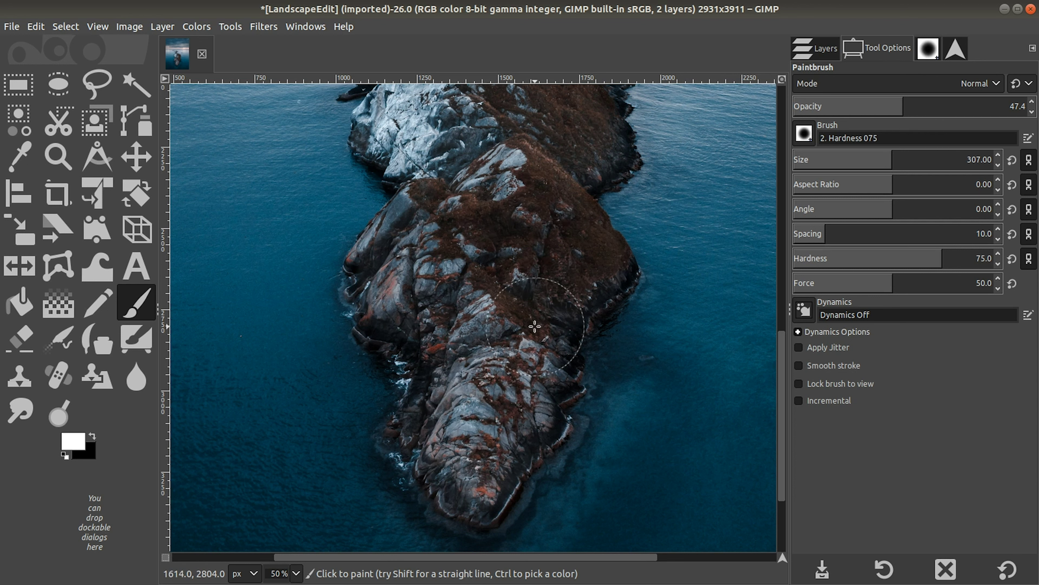
{"action": "scroll", "coordinate": [782, 369], "scroll_direction": "up", "scroll_amount": 3}
{"action": "left_click_drag", "start_coordinate": [782, 363], "coordinate": [768, 226]}
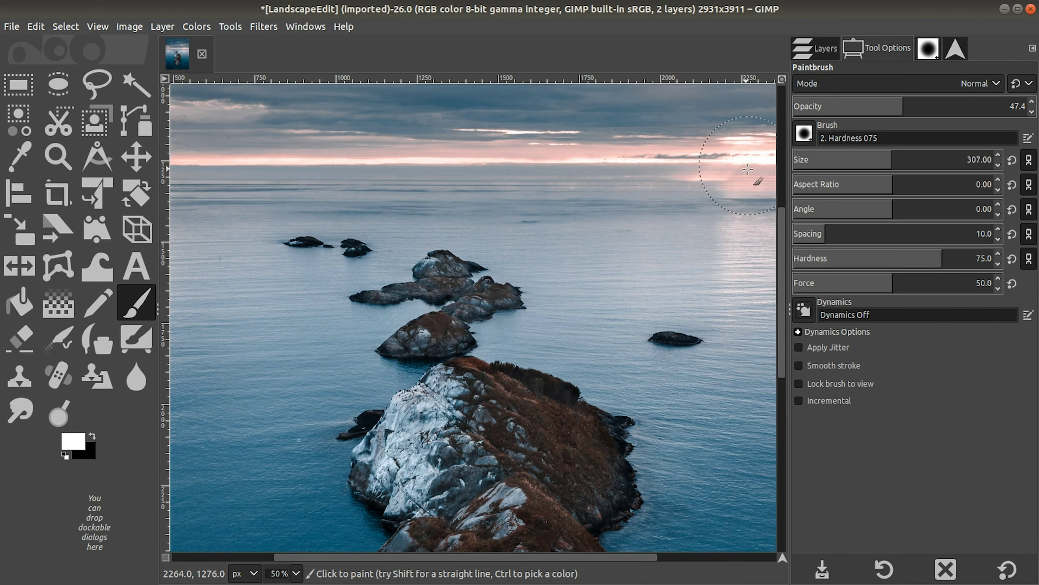
{"action": "left_click_drag", "start_coordinate": [781, 274], "coordinate": [779, 369]}
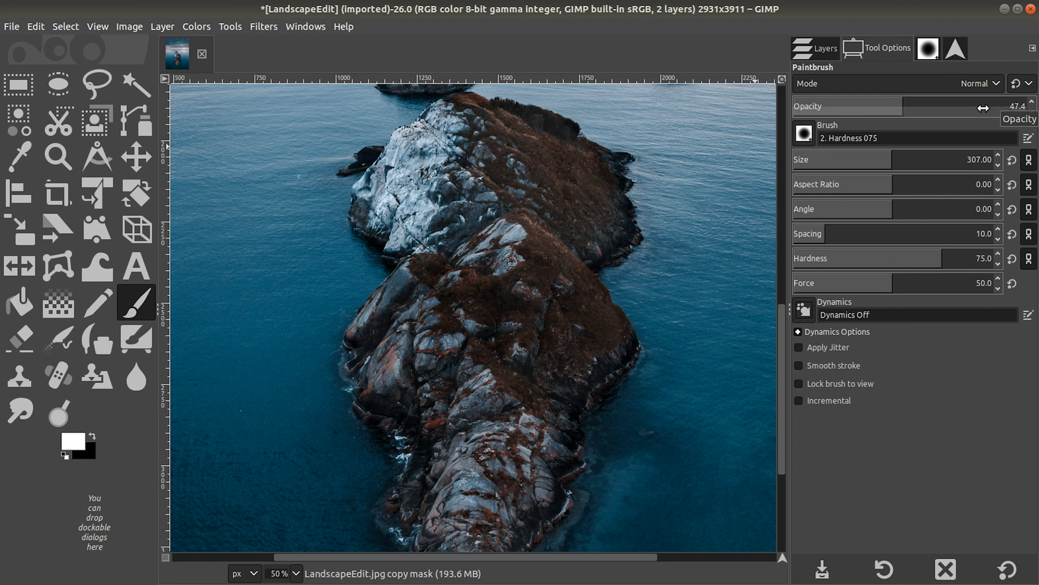
Step: Fit the whole image in view, then toggle the darkened top layer off and on to compare
{"action": "left_click", "coordinate": [818, 50]}
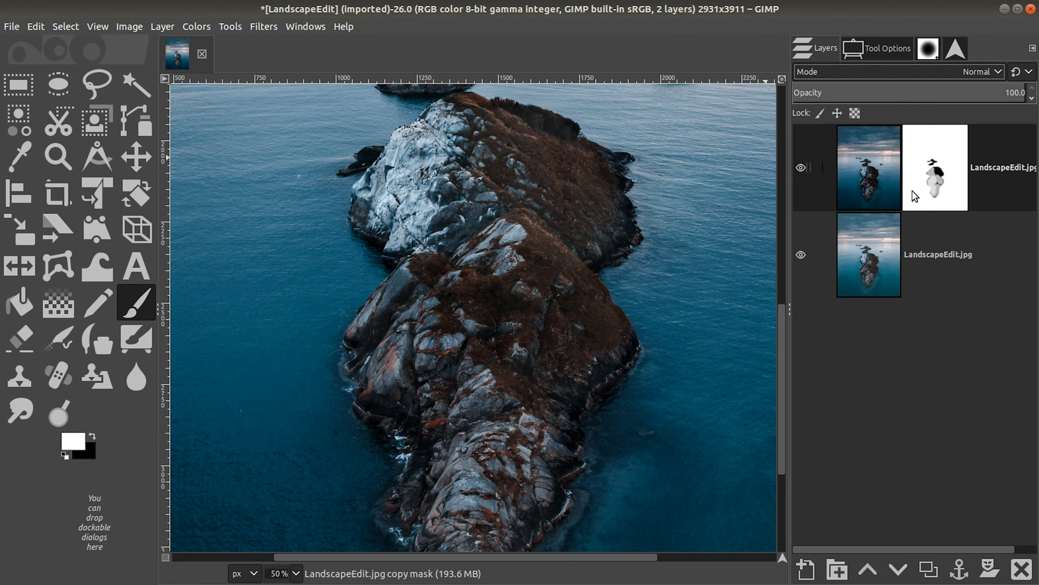
{"action": "left_click", "coordinate": [959, 46]}
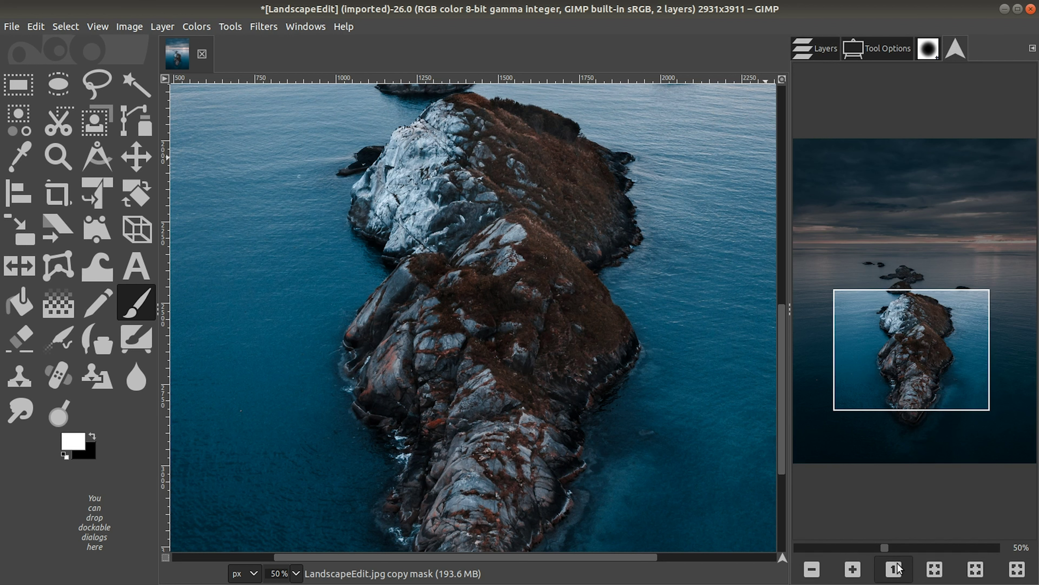
{"action": "left_click", "coordinate": [934, 573]}
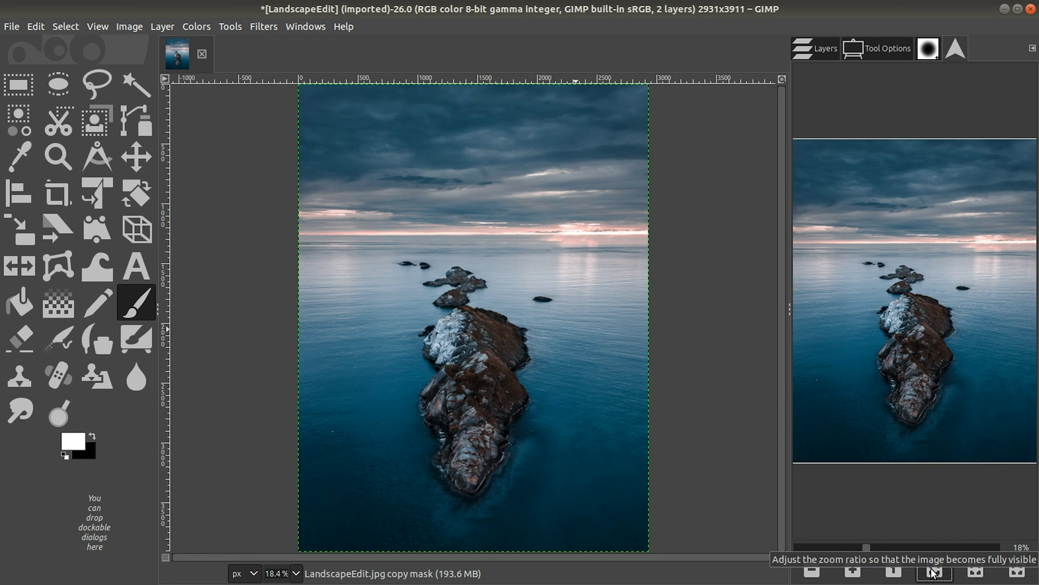
{"action": "left_click", "coordinate": [820, 47]}
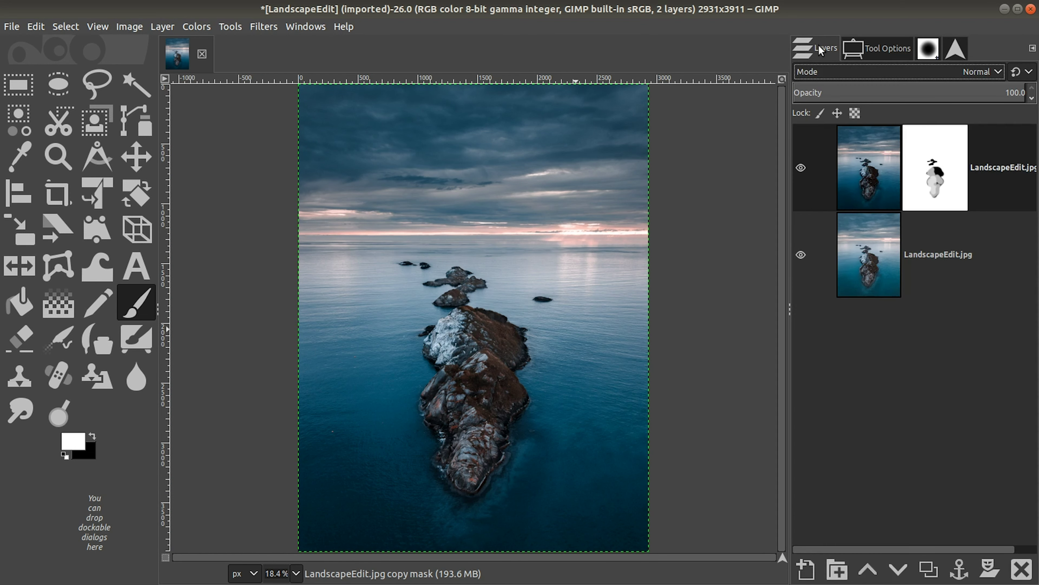
{"action": "left_click", "coordinate": [801, 168]}
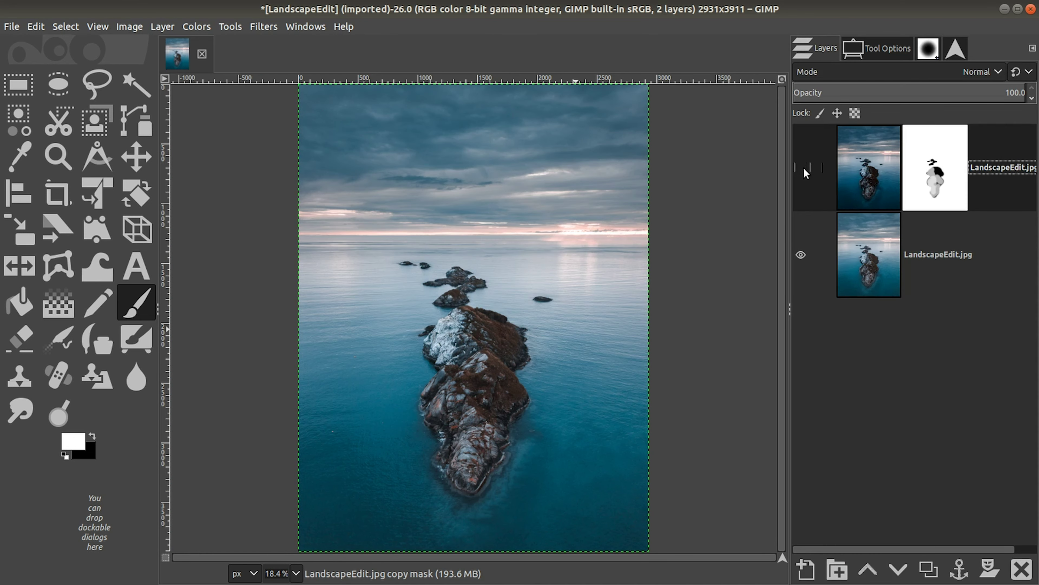
{"action": "left_click", "coordinate": [804, 167]}
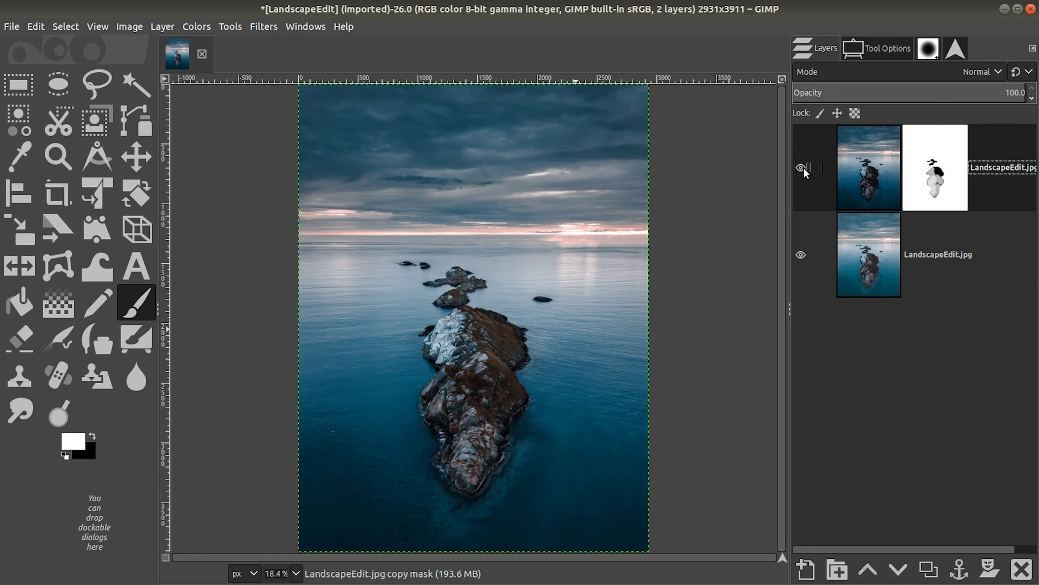